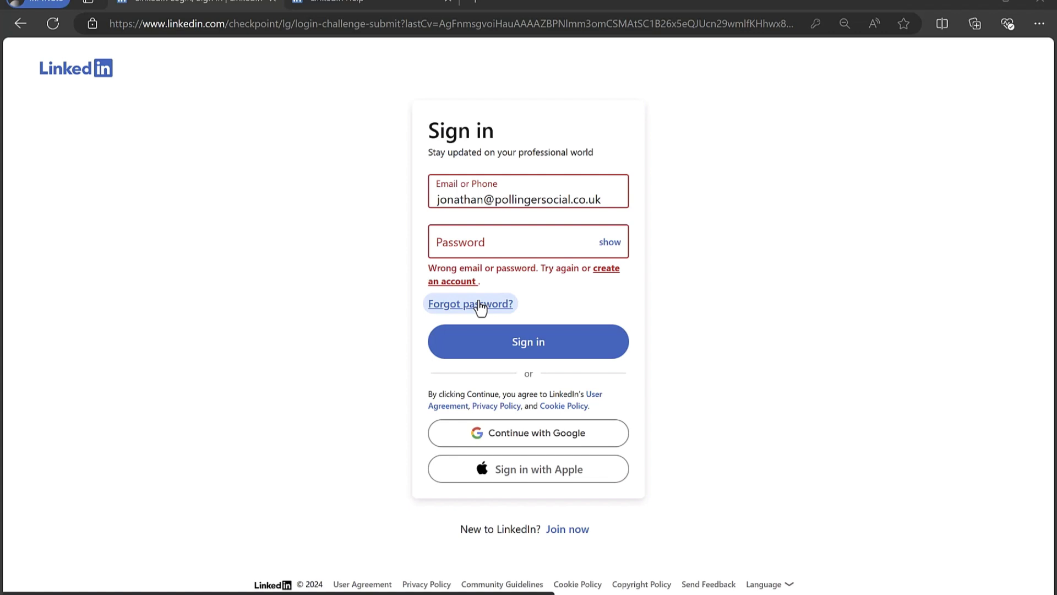
# Switch to the LinkedIn Help tab and review the blank unauthorized-access form's contact and report fields.
pyautogui.click(375, 3)
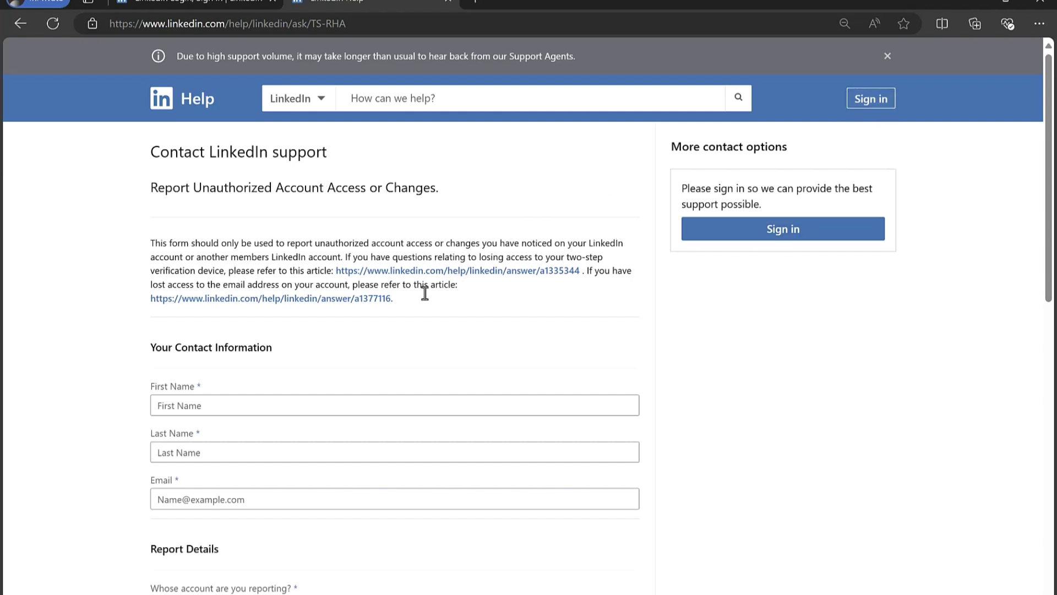
pyautogui.scroll(-5, 413, 342)
pyautogui.scroll(-6, 414, 342)
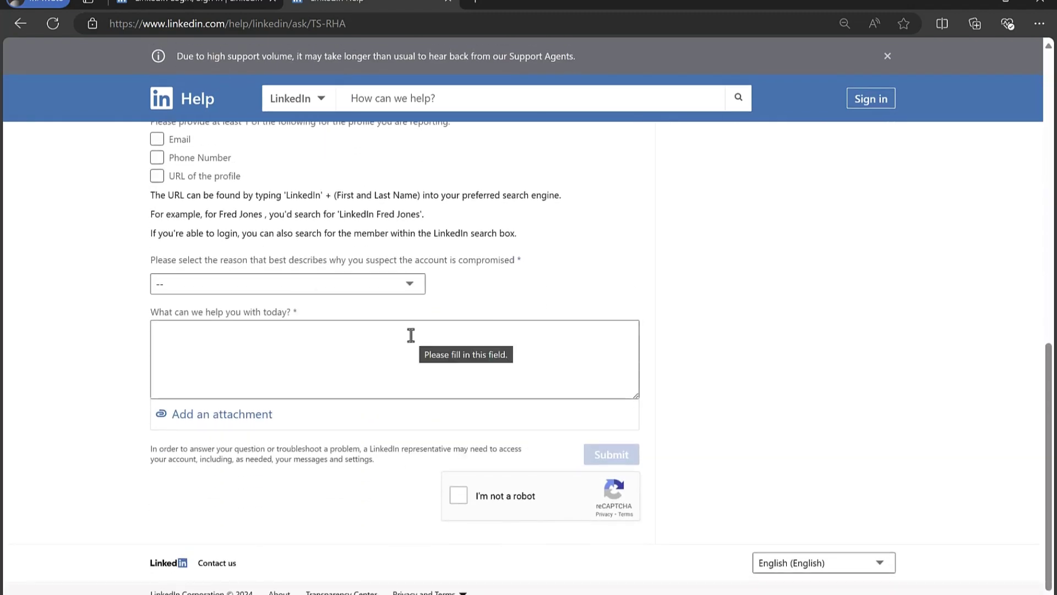
pyautogui.scroll(12, 411, 335)
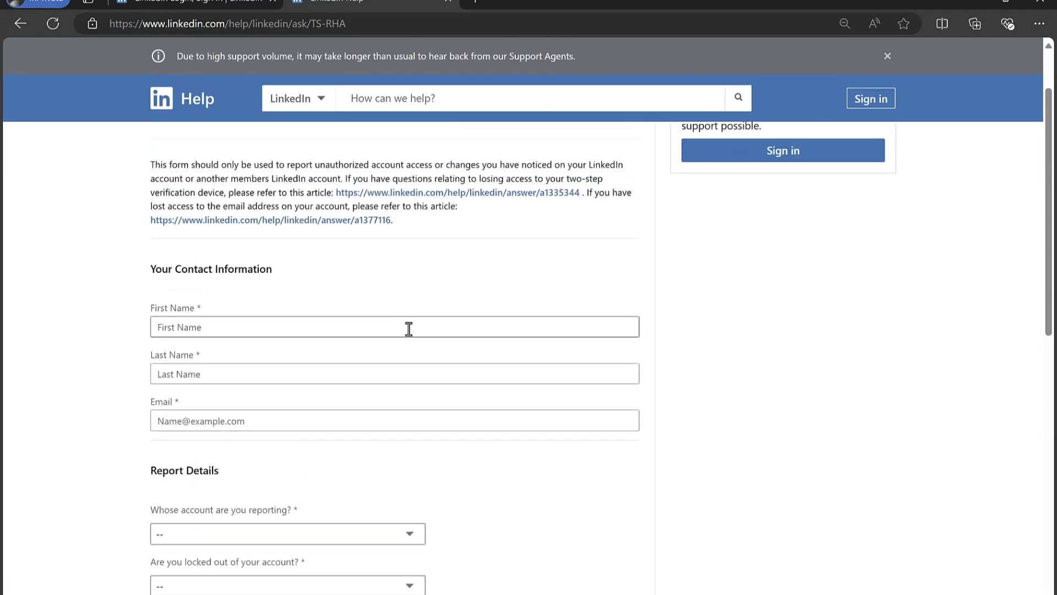
pyautogui.scroll(-6, 409, 330)
pyautogui.scroll(-4, 408, 328)
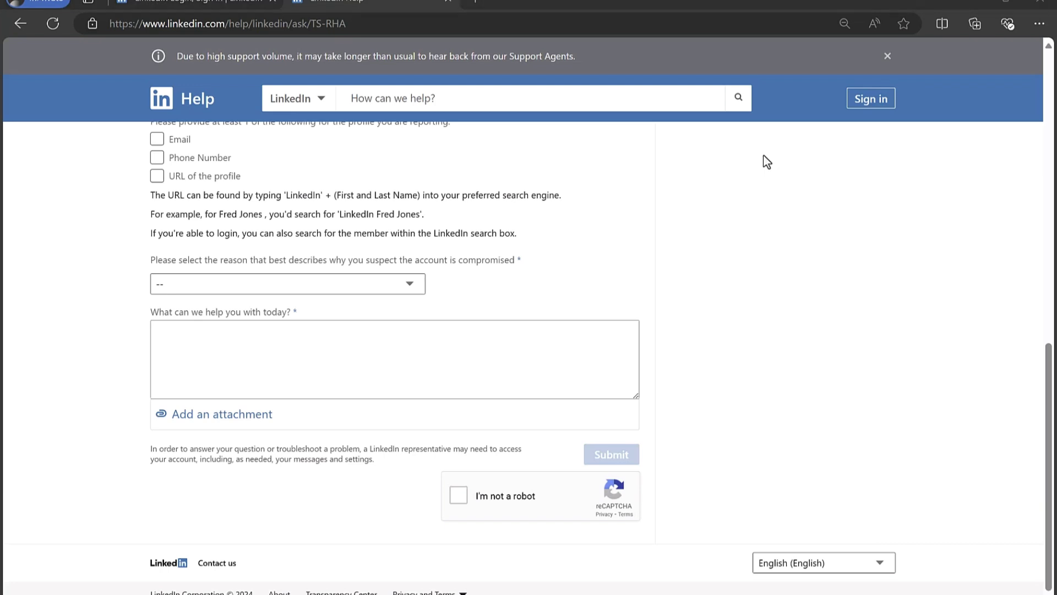
# Switch to the connection search results window and open the connection's full profile.
pyautogui.hotkey('alt', 'Tab')
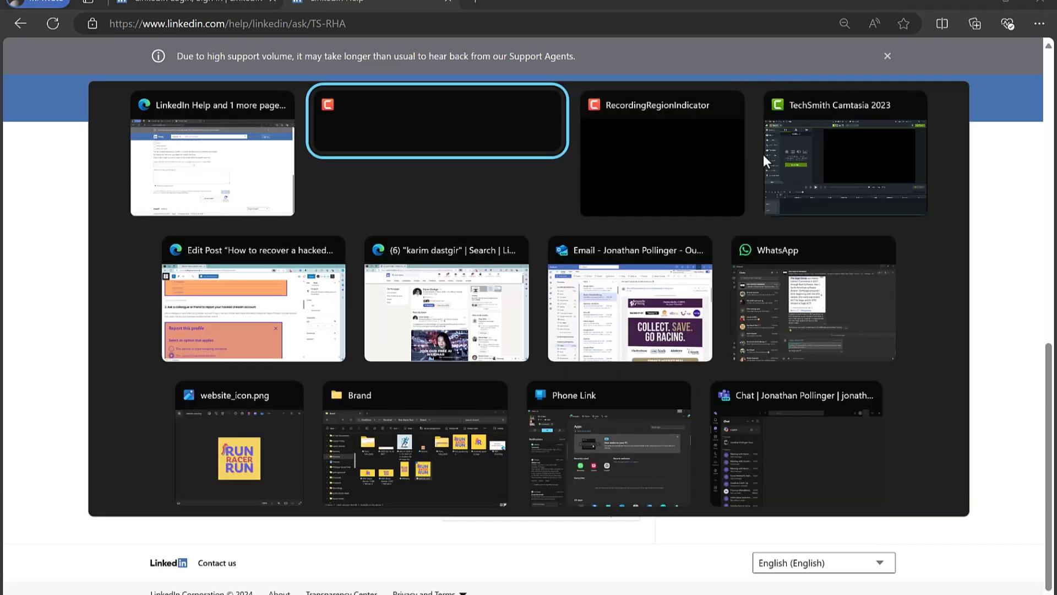
pyautogui.hotkey('alt', 'Tab')
pyautogui.hotkey('alt', 'Tab')
pyautogui.hotkey('alt', 'Tab')
pyautogui.hotkey('alt', 'Tab')
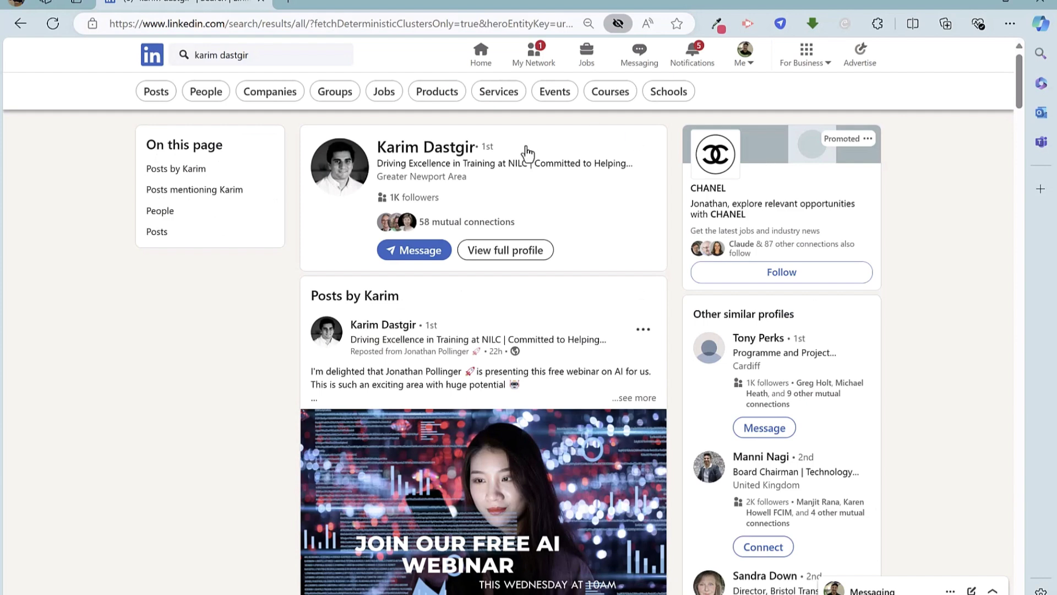
pyautogui.click(460, 155)
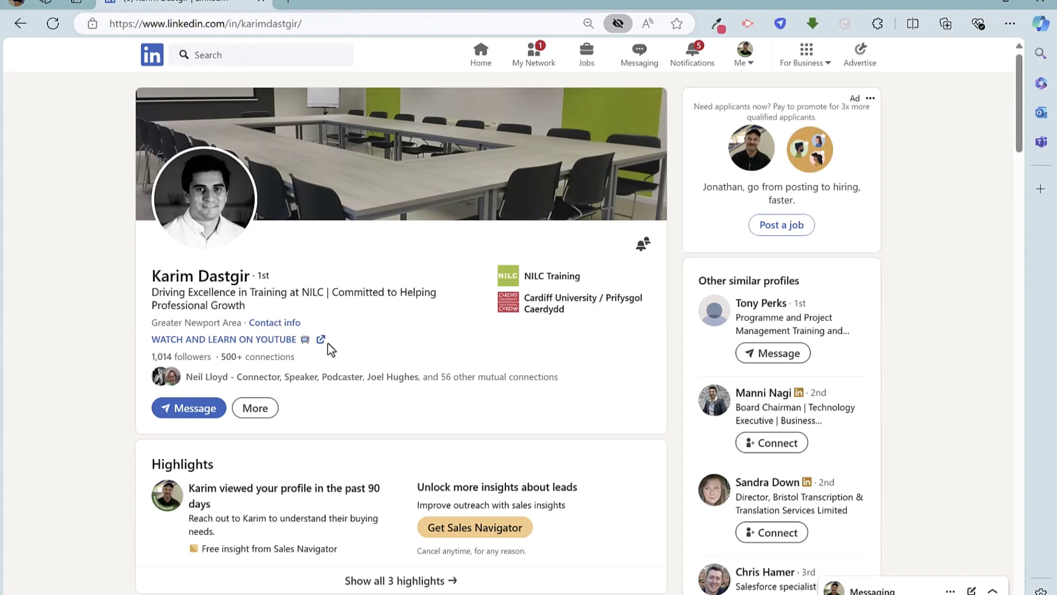
# Report the connection's entire account, choosing 'This account has been hacked'.
pyautogui.click(257, 410)
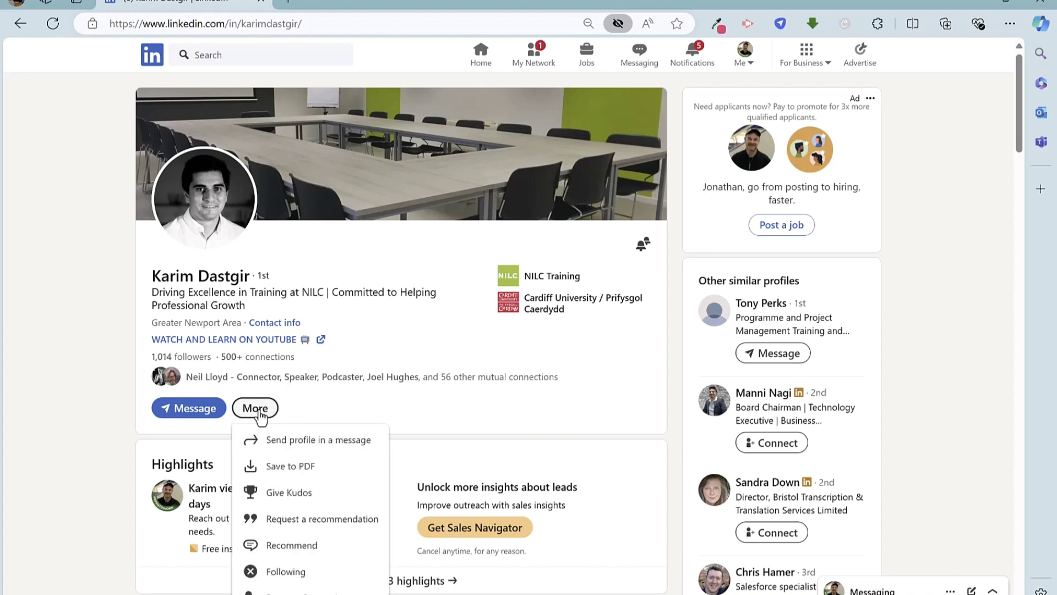
pyautogui.scroll(-1, 263, 423)
pyautogui.scroll(-1, 264, 423)
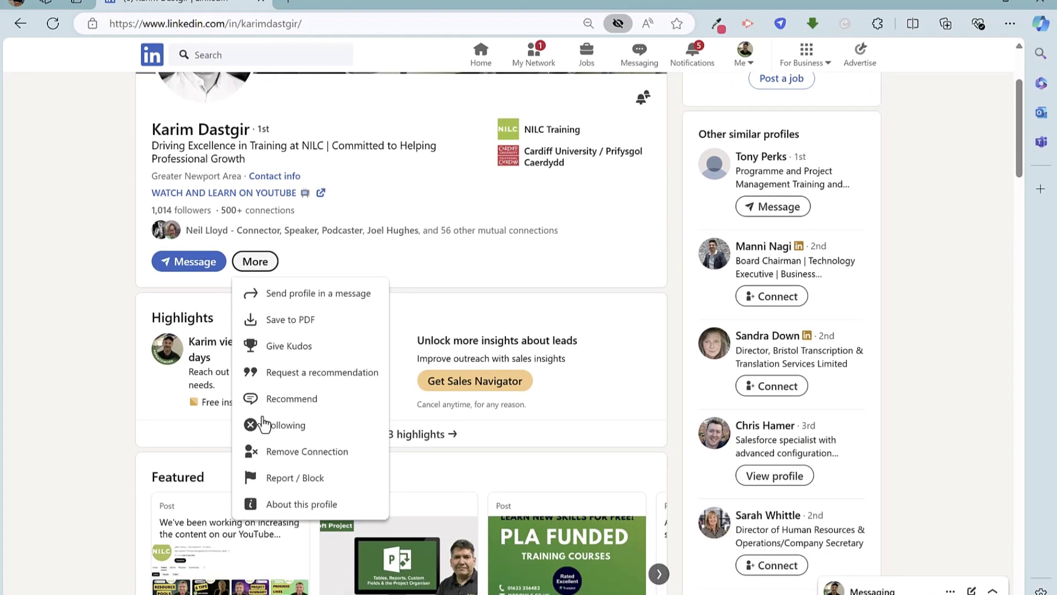
pyautogui.click(285, 479)
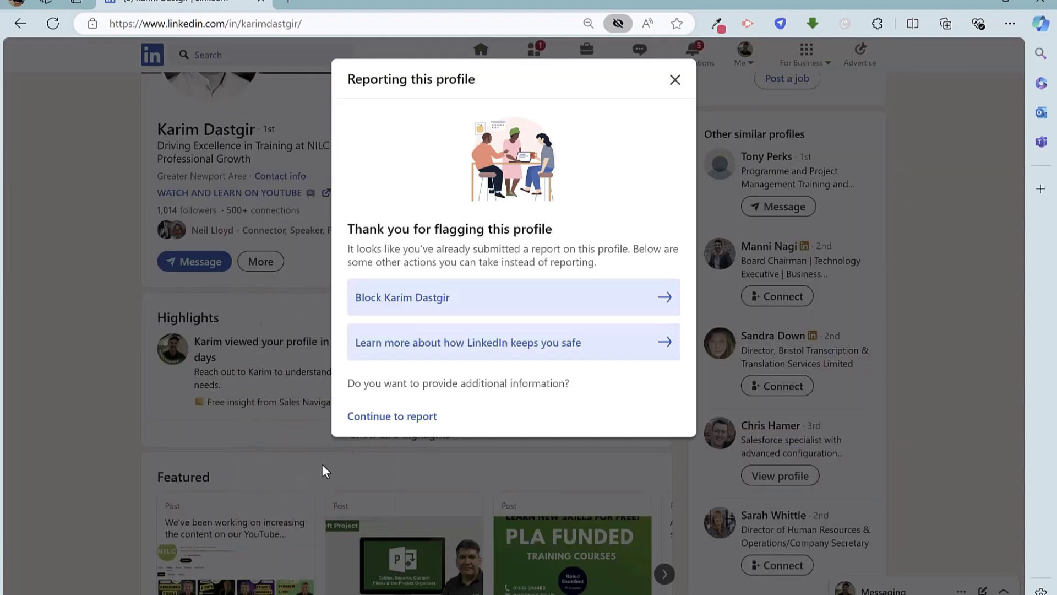
pyautogui.click(425, 419)
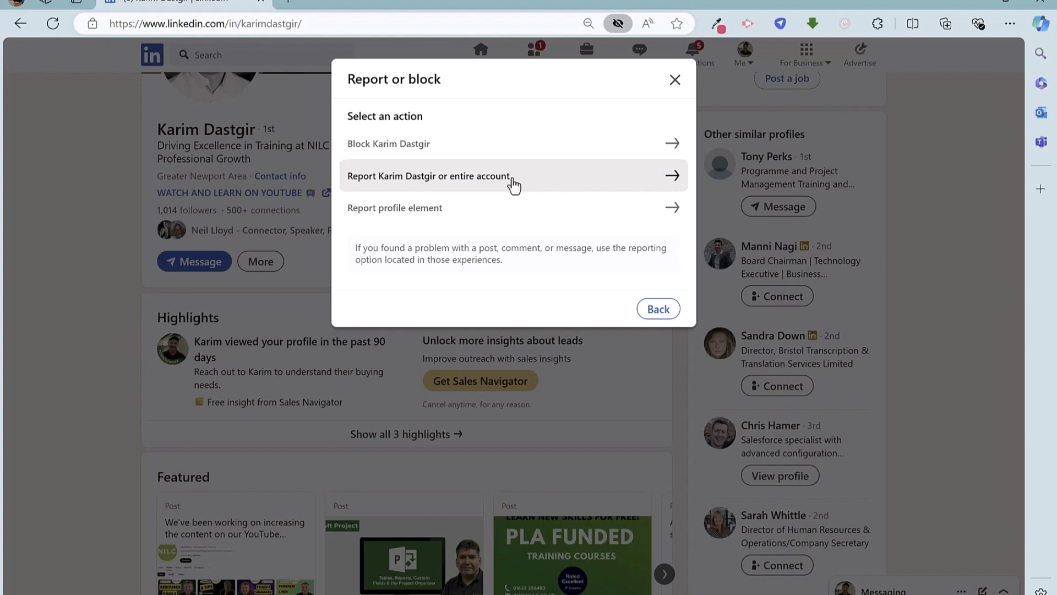
pyautogui.click(513, 176)
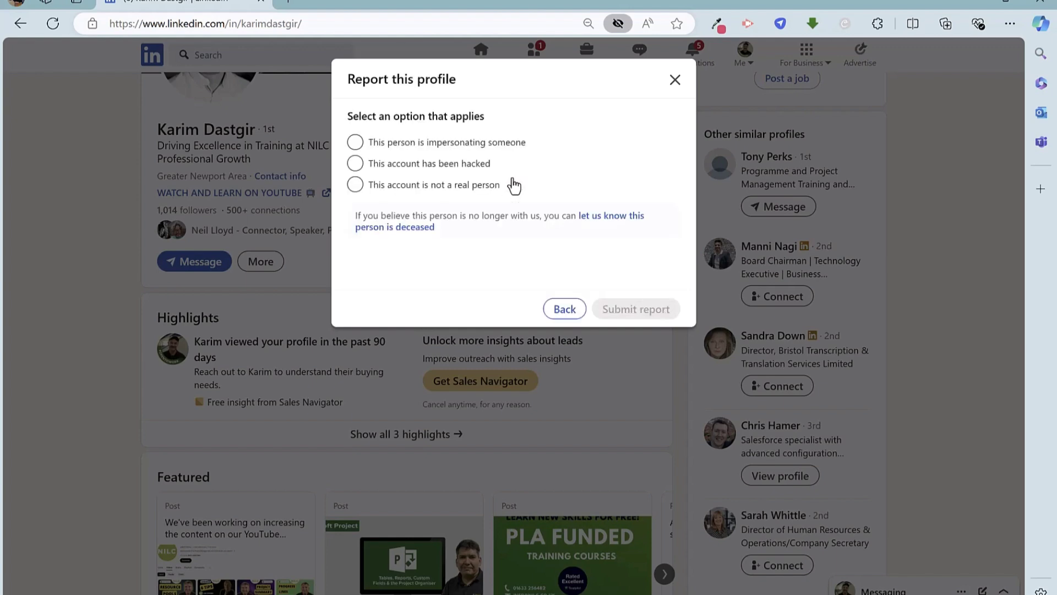
pyautogui.click(357, 164)
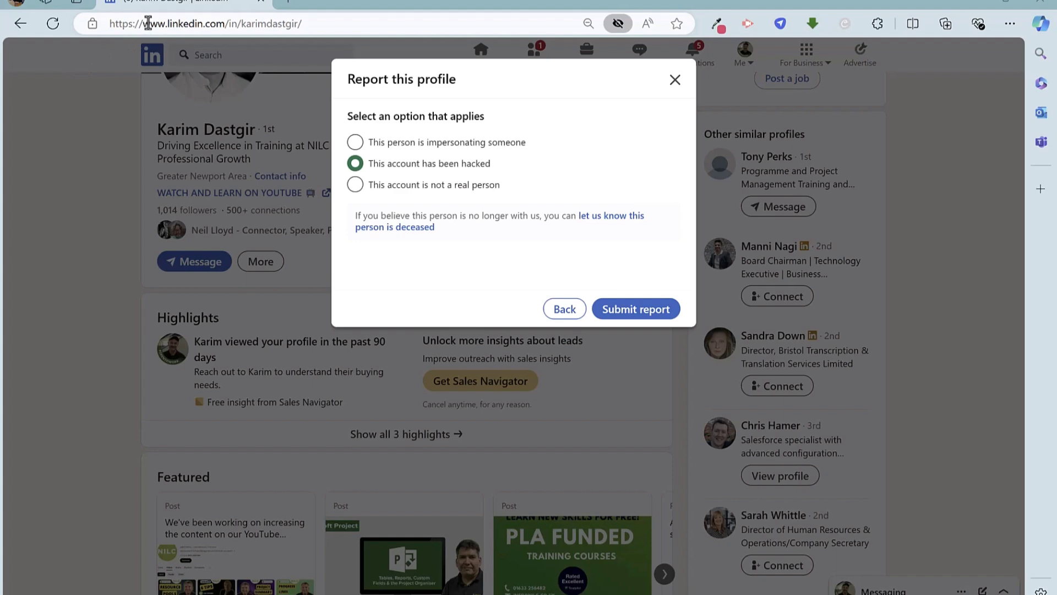
pyautogui.click(201, 55)
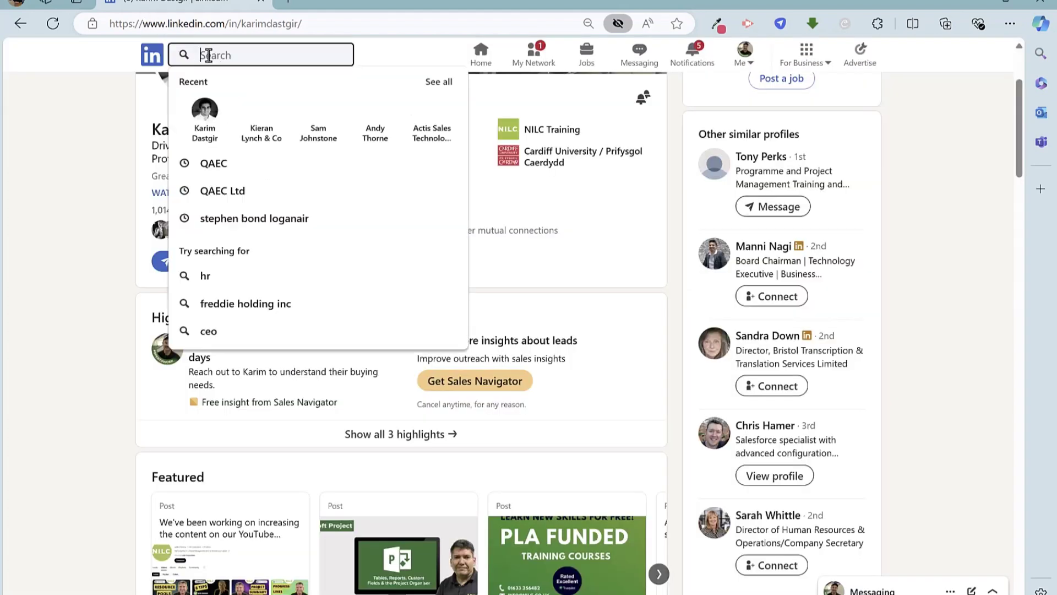
pyautogui.write('linkedin')
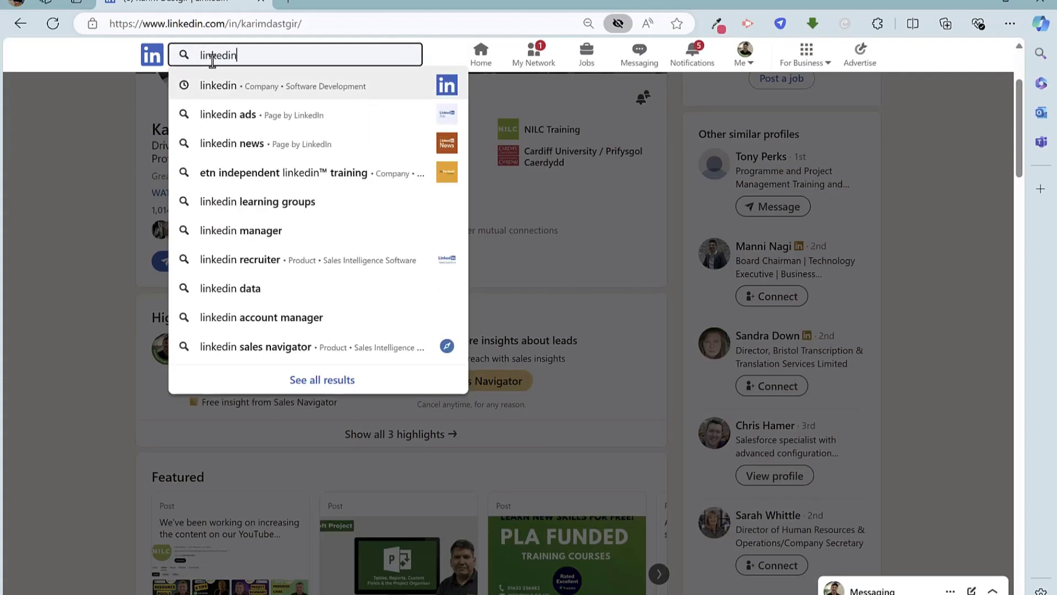
pyautogui.press('Return')
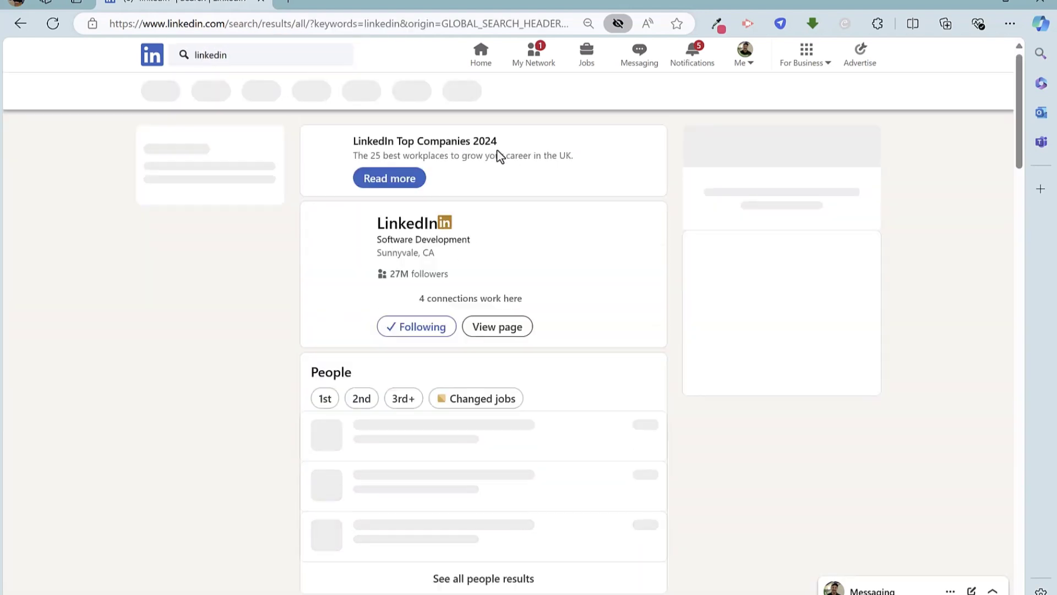
pyautogui.click(409, 229)
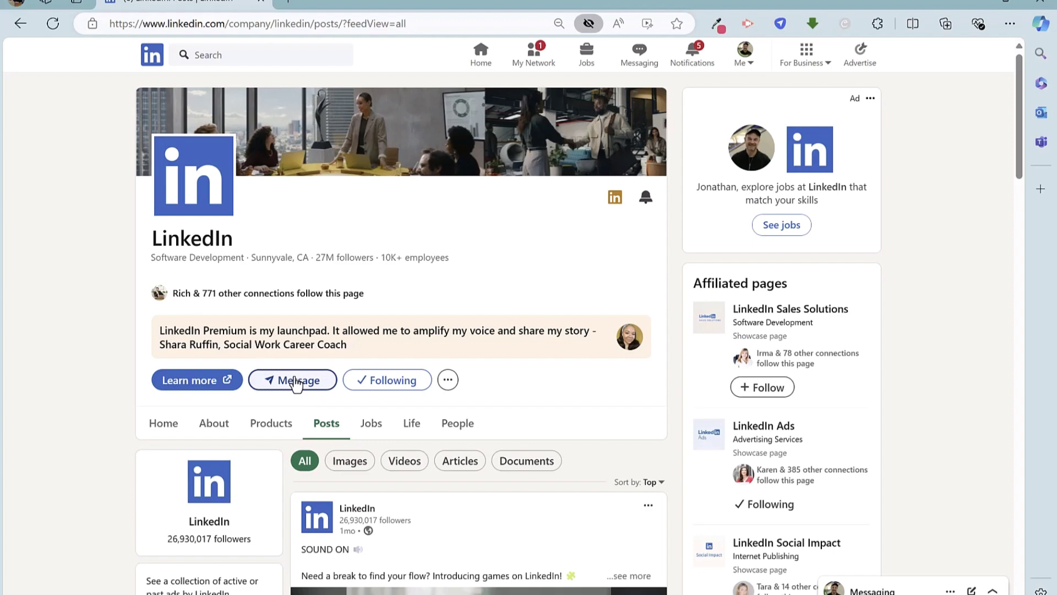
pyautogui.click(297, 381)
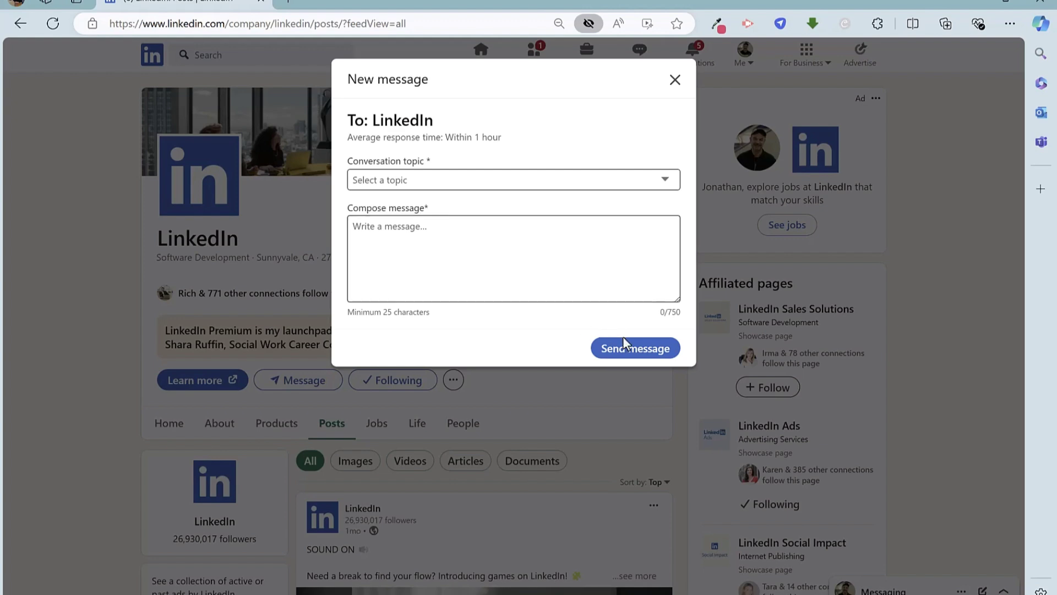
pyautogui.click(504, 184)
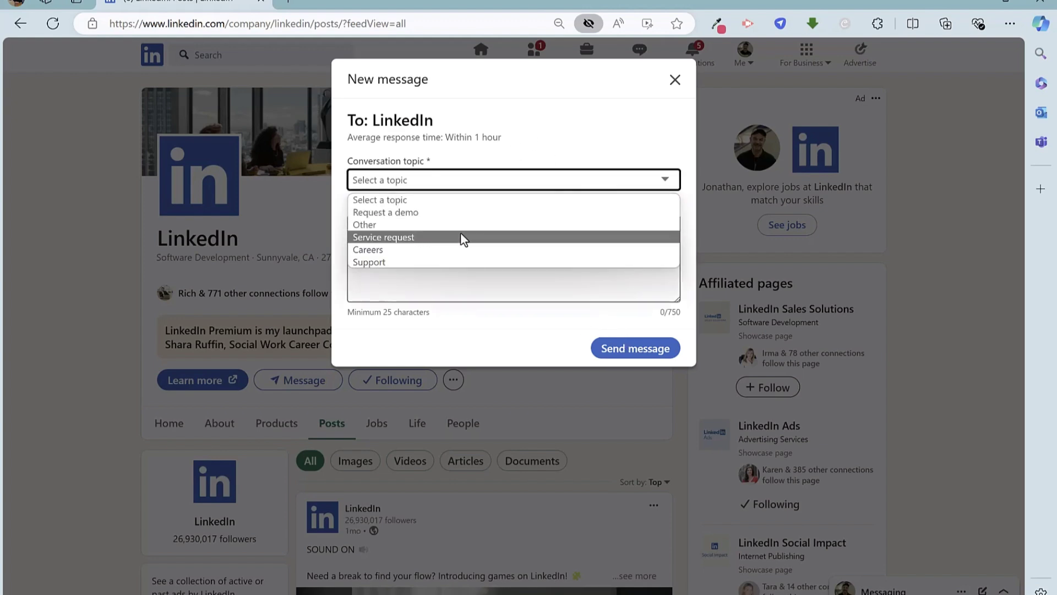
pyautogui.click(450, 262)
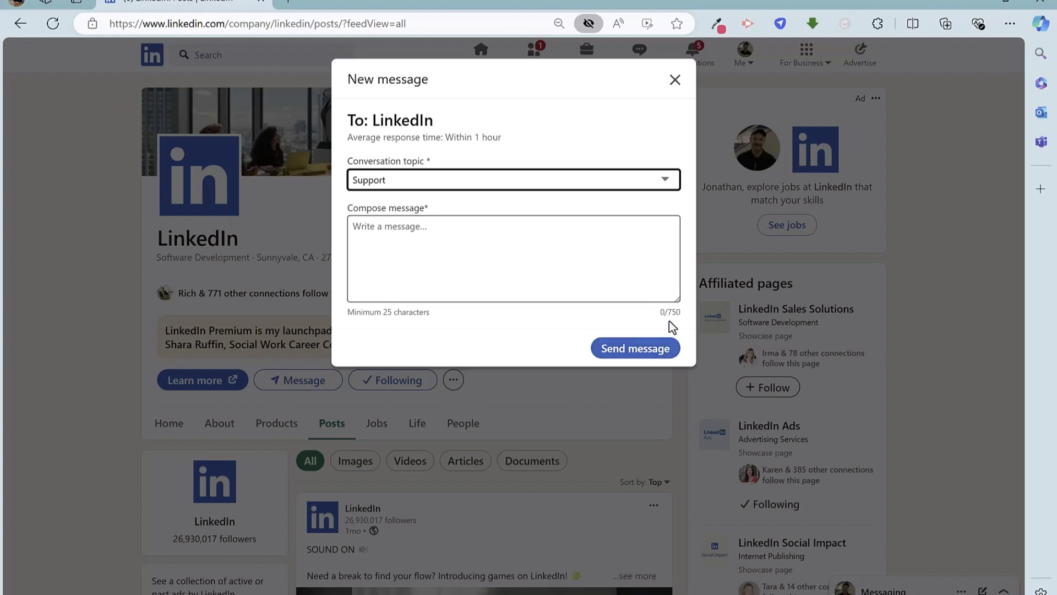
pyautogui.click(674, 81)
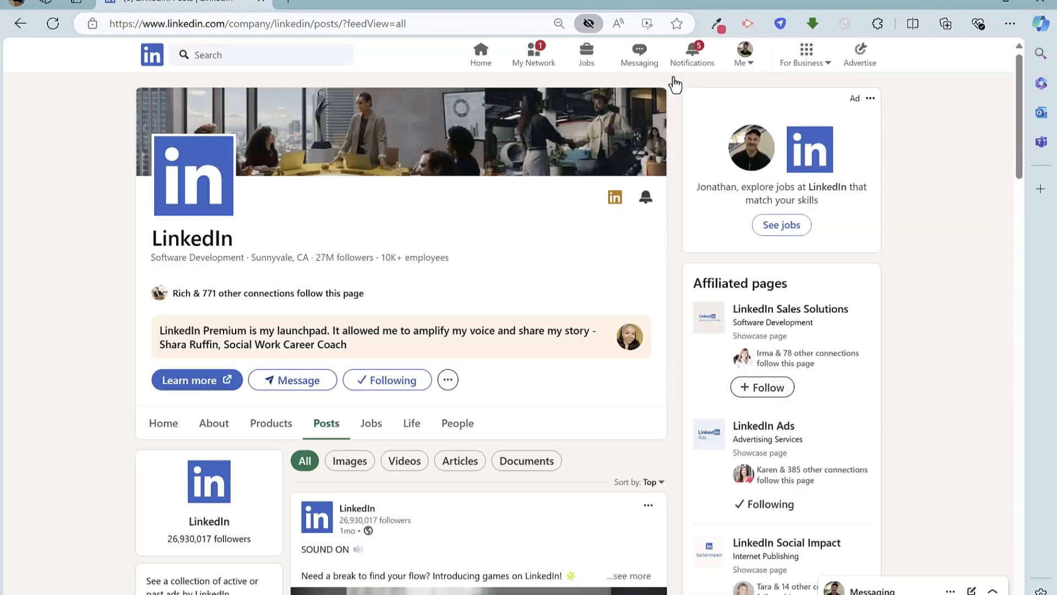
# In a new tab, go to the LinkedIn Help profile on X.
pyautogui.click(287, 2)
pyautogui.write('x.com/home')
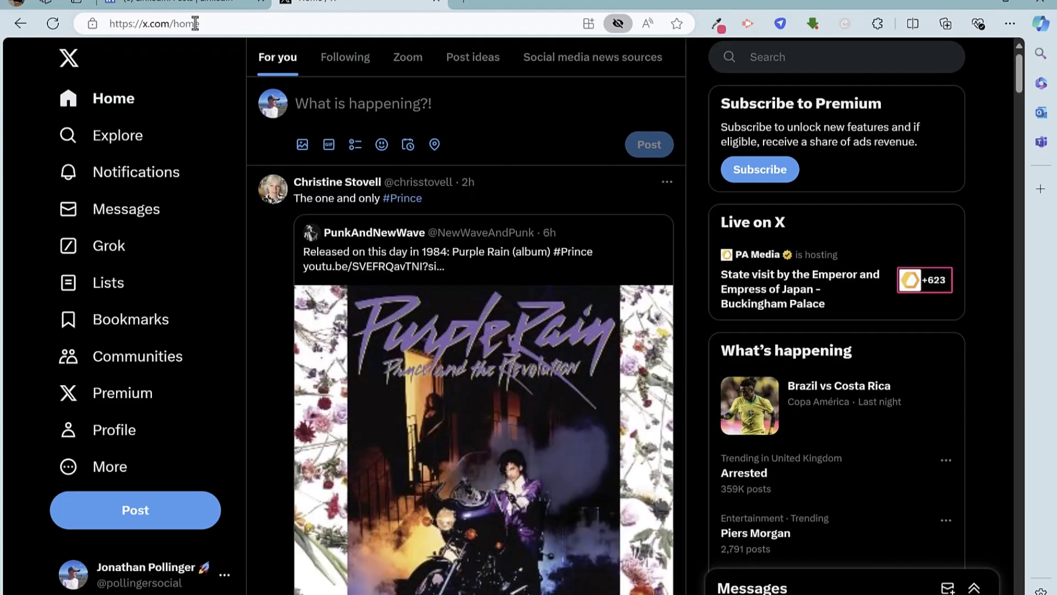
pyautogui.click(200, 24)
pyautogui.click(205, 25)
pyautogui.press('BackSpace')
pyautogui.press('BackSpace')
pyautogui.press('BackSpace')
pyautogui.press('BackSpace')
pyautogui.press('BackSpace')
pyautogui.write('/l')
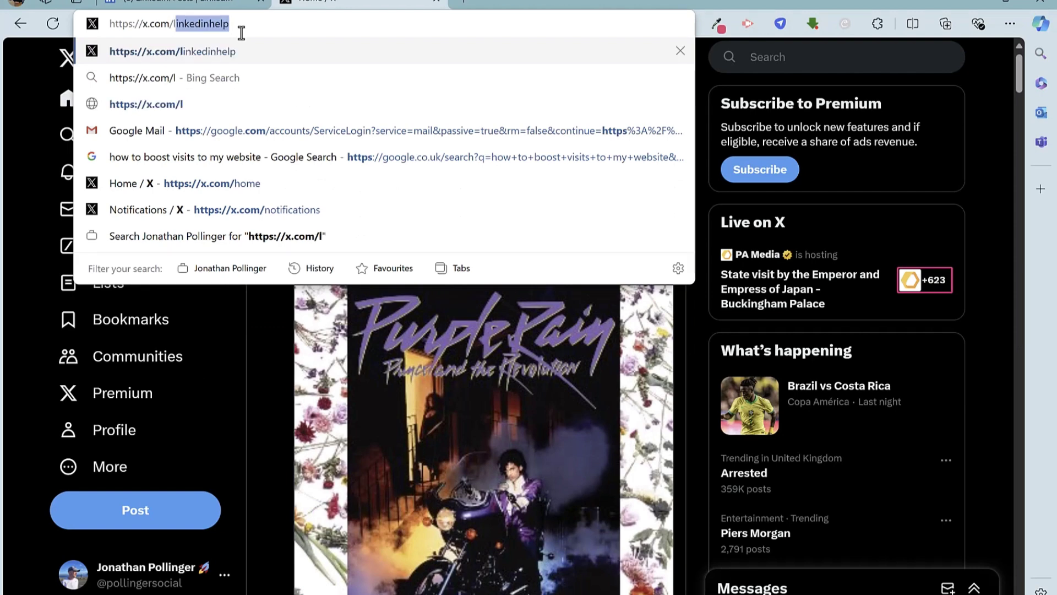
pyautogui.write('inkedin')
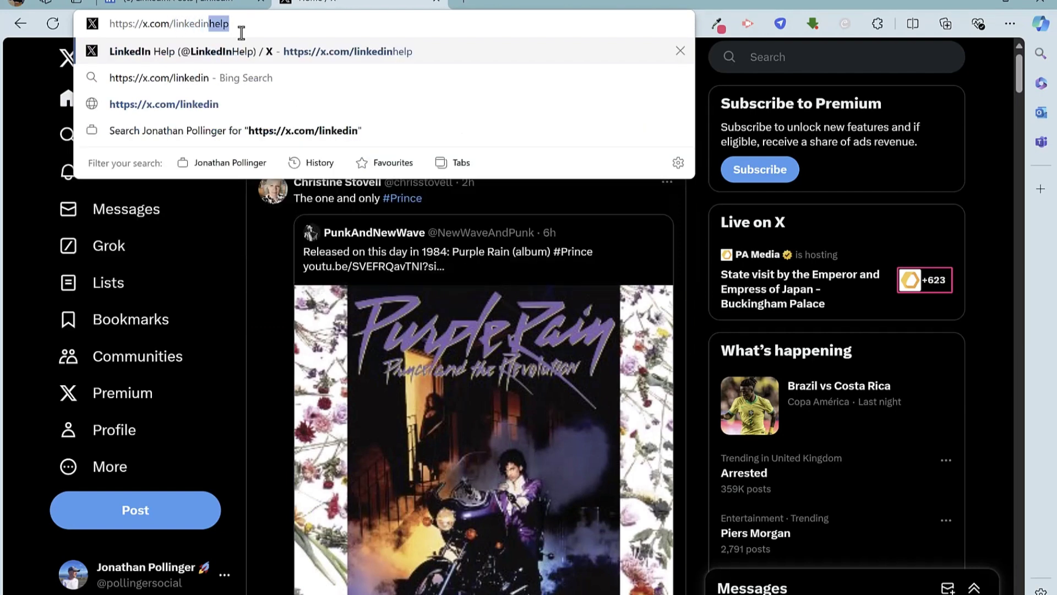
pyautogui.press('Return')
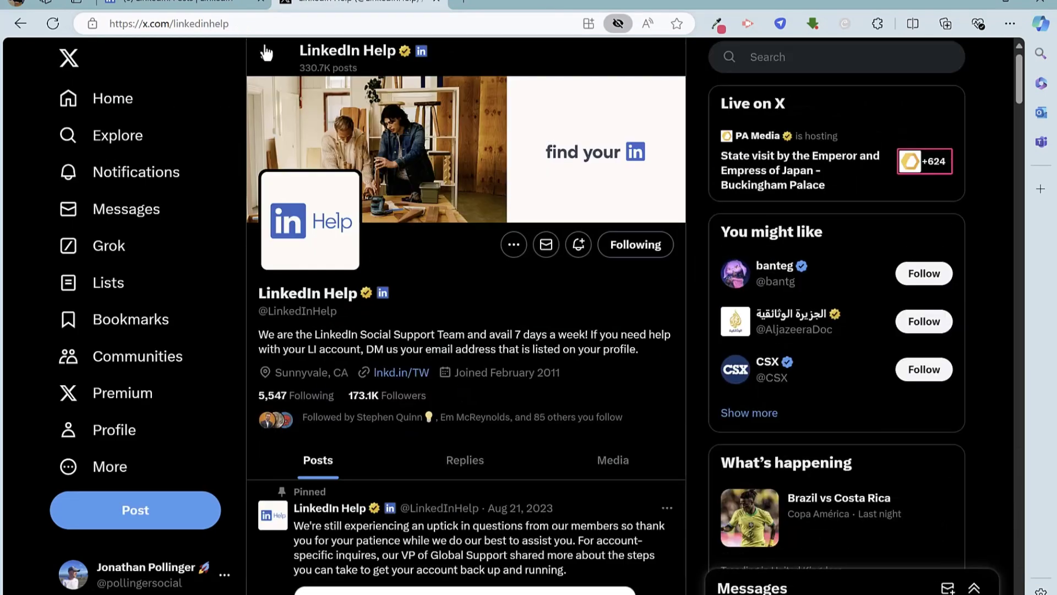
# View the direct-message thread with LinkedIn Help, then its verified-account details.
pyautogui.click(546, 246)
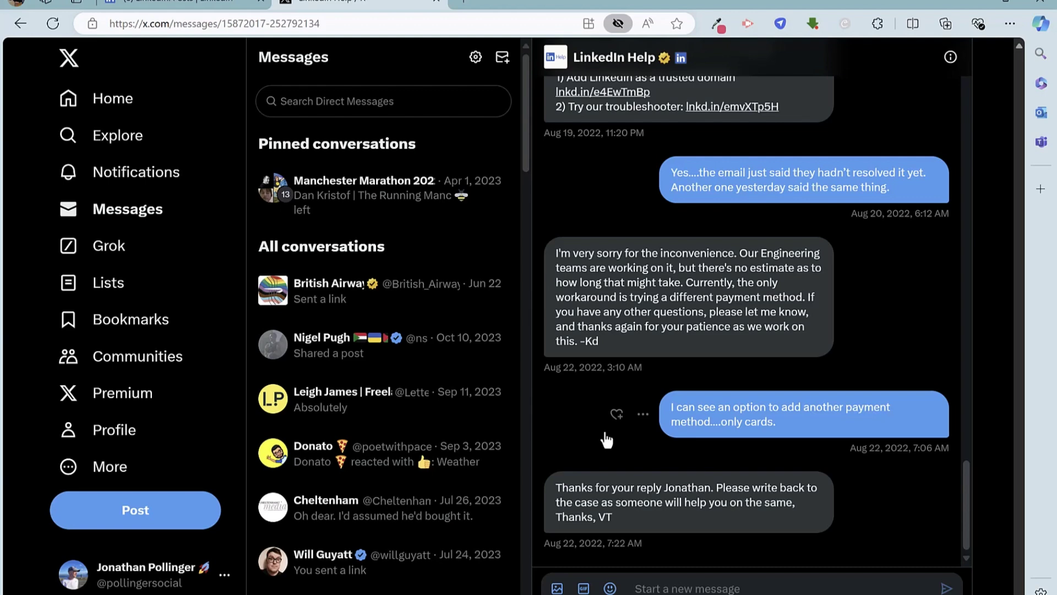
pyautogui.click(17, 25)
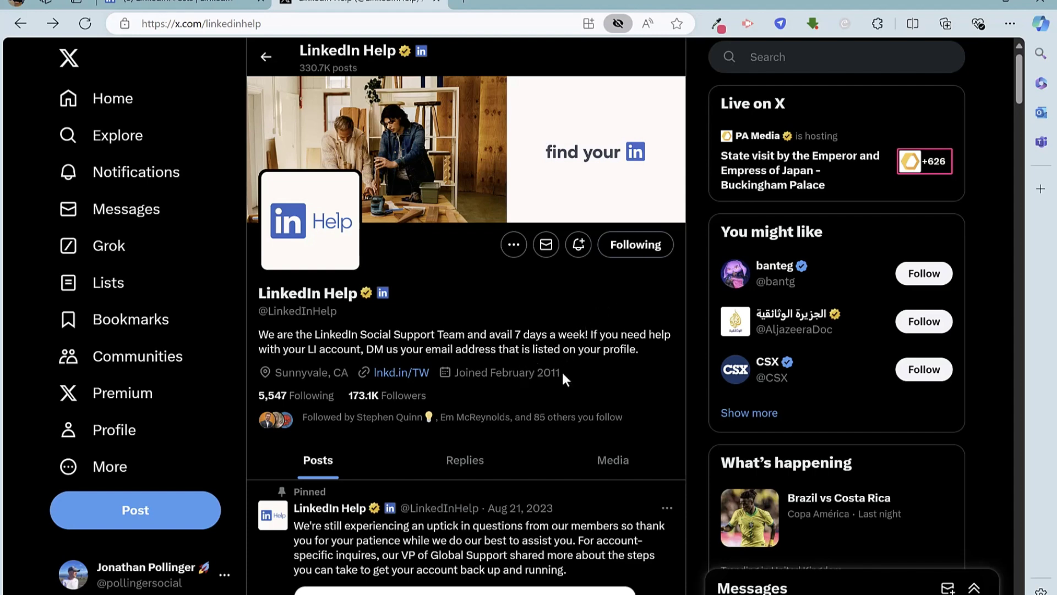
pyautogui.click(366, 293)
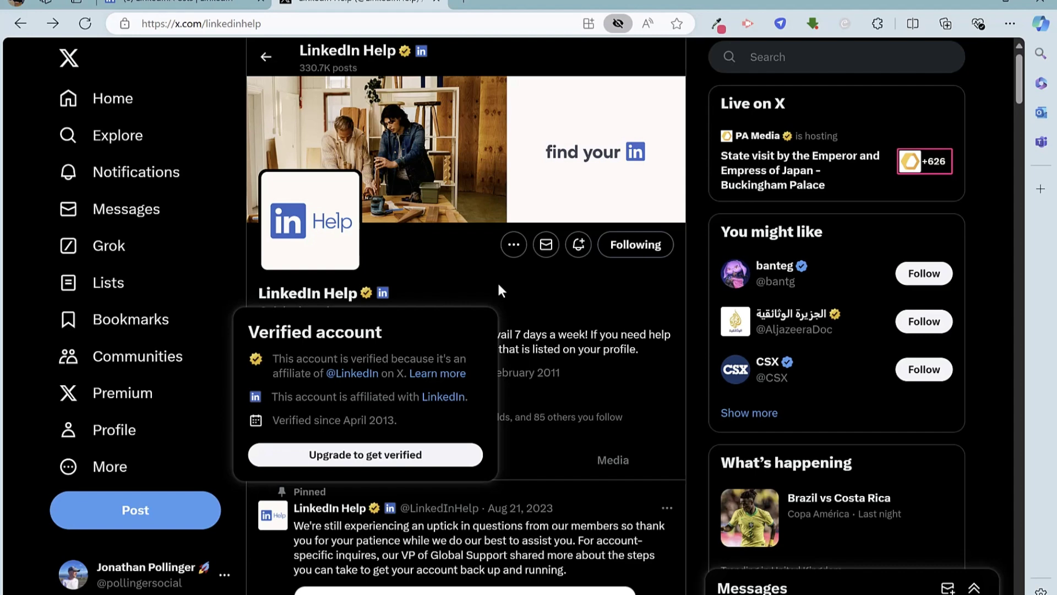
# Load facebook.com/linkedin in a new browser tab.
pyautogui.click(462, 4)
pyautogui.write('face')
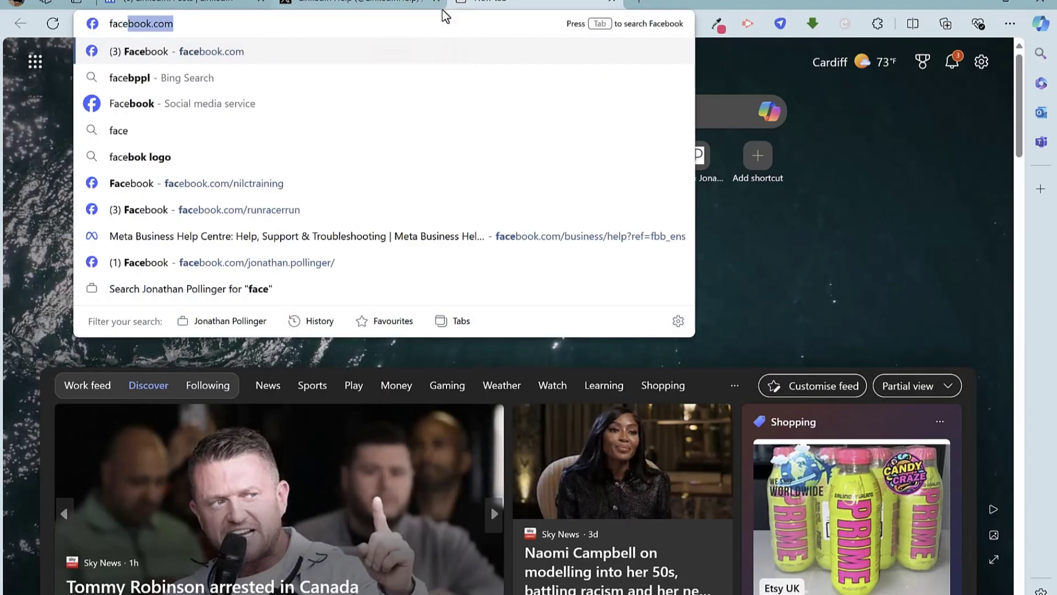
pyautogui.write('book.com')
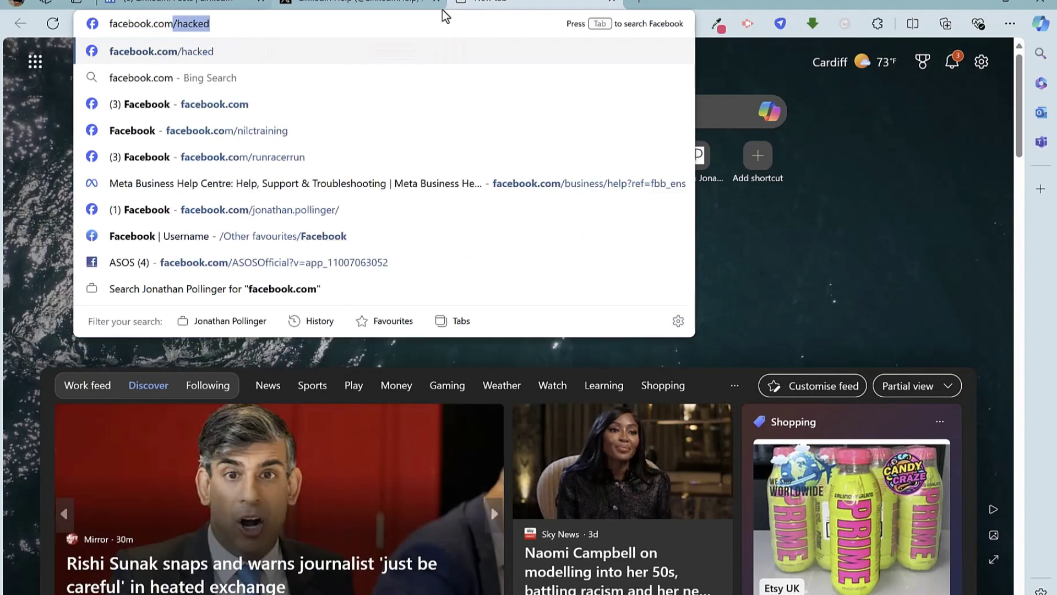
pyautogui.write('/link')
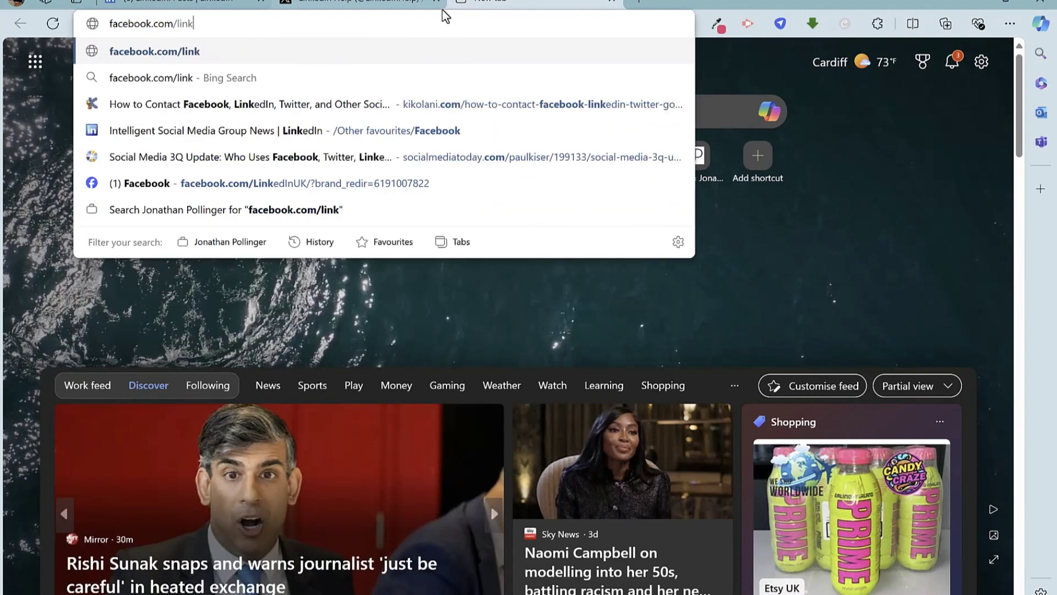
pyautogui.write('edin')
pyautogui.press('Return')
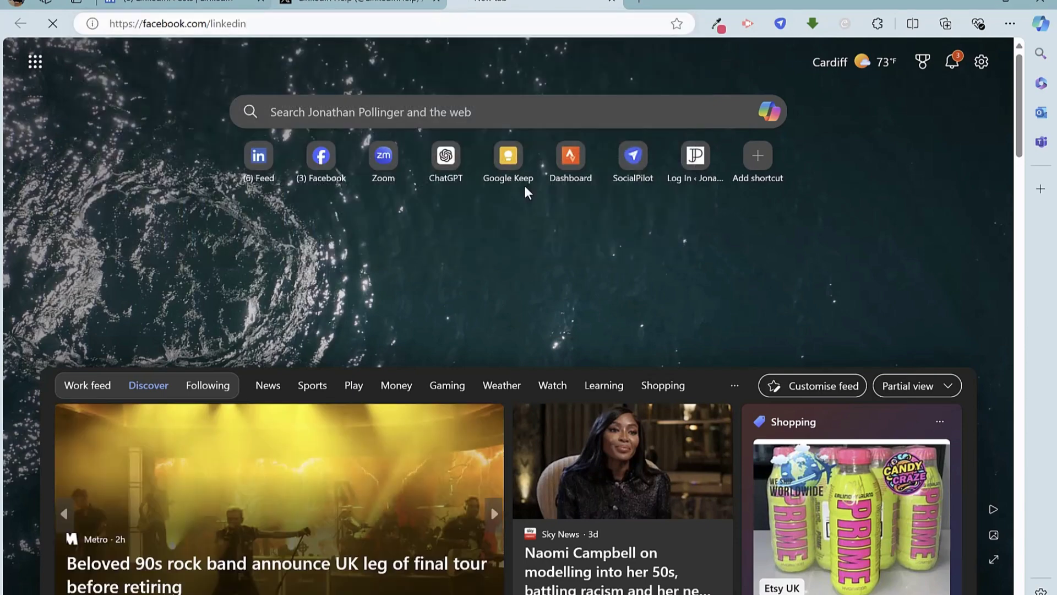